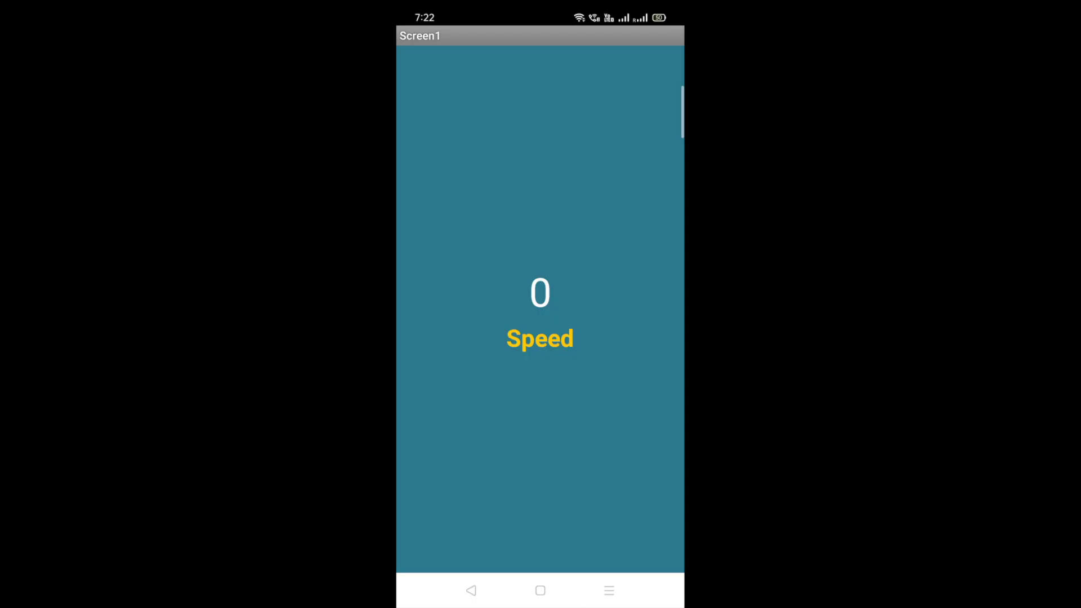
# - Start a new project named SpeedMeter, opening its empty Screen1 in the Designer
pyautogui.moveTo(673, 352); pyautogui.dragTo(666, 363)
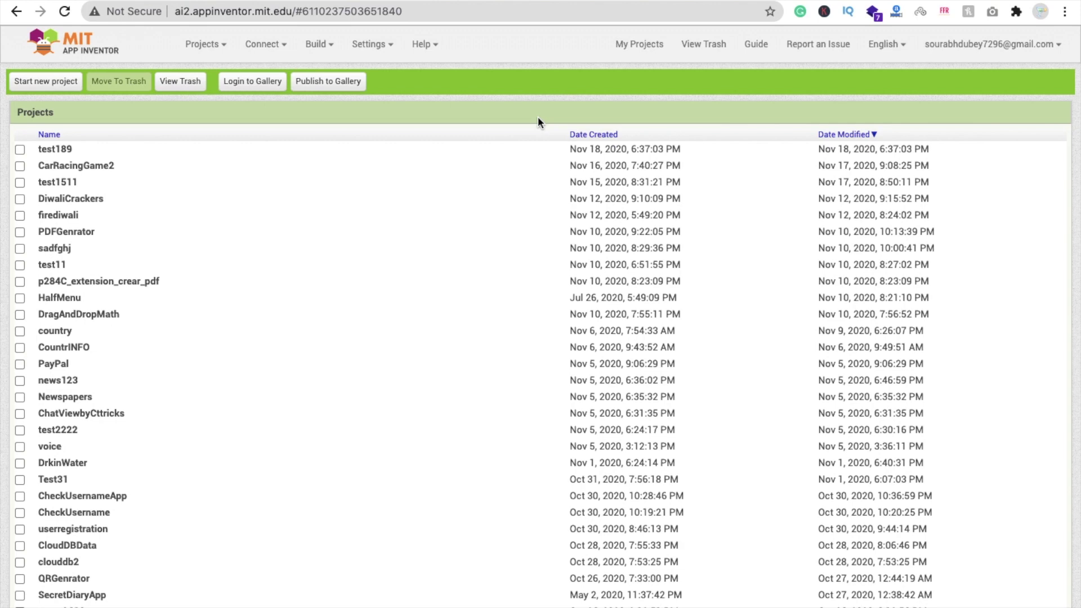
pyautogui.click(61, 82)
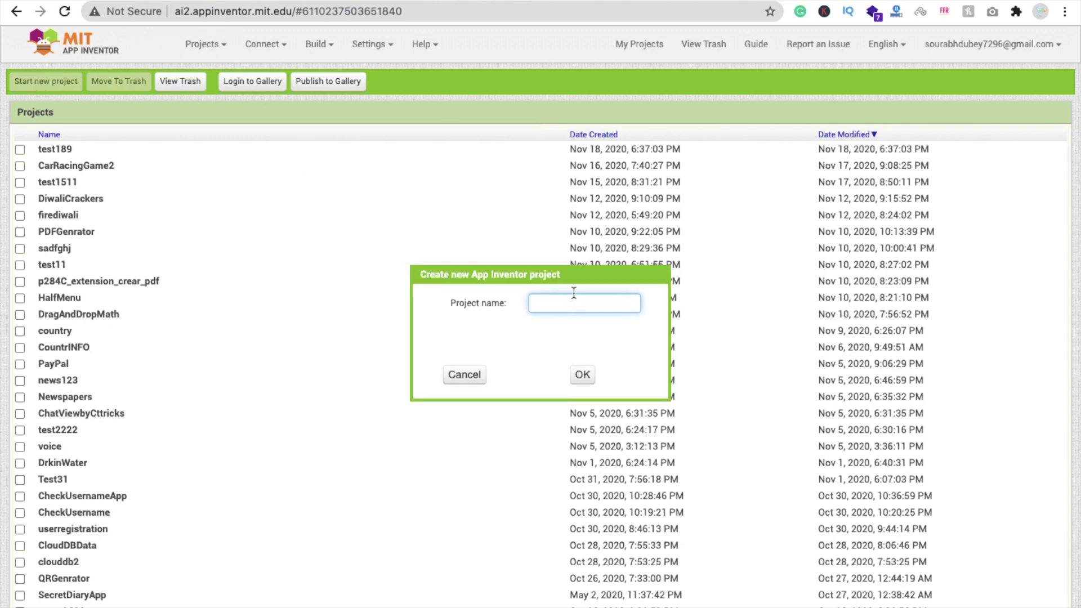
pyautogui.write('Sp')
pyautogui.write('eedM')
pyautogui.write('eter')
pyautogui.press('Return')
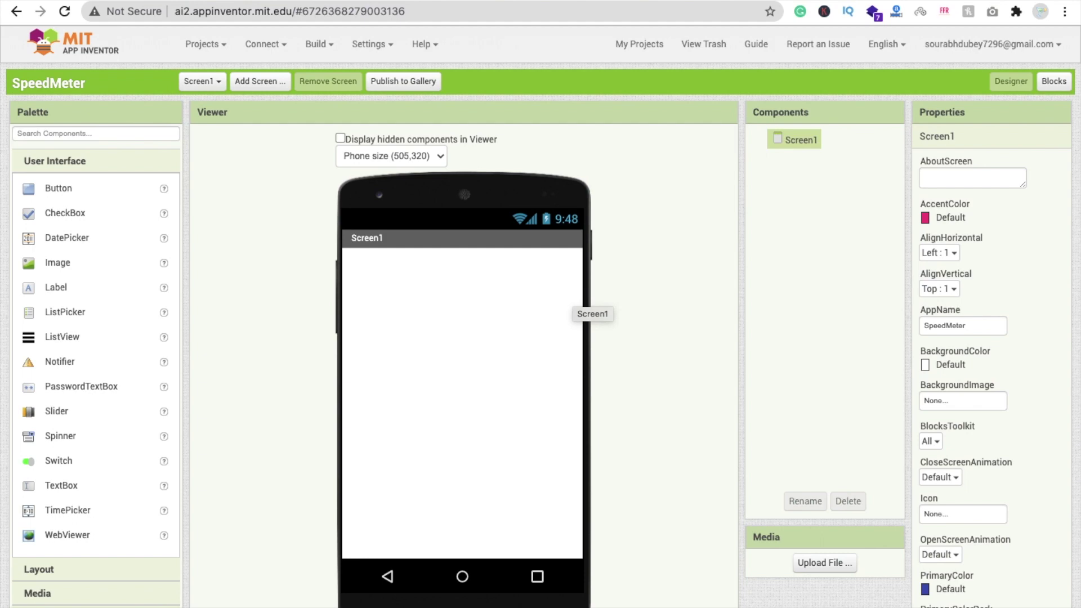
pyautogui.scroll(-5, 284, 435)
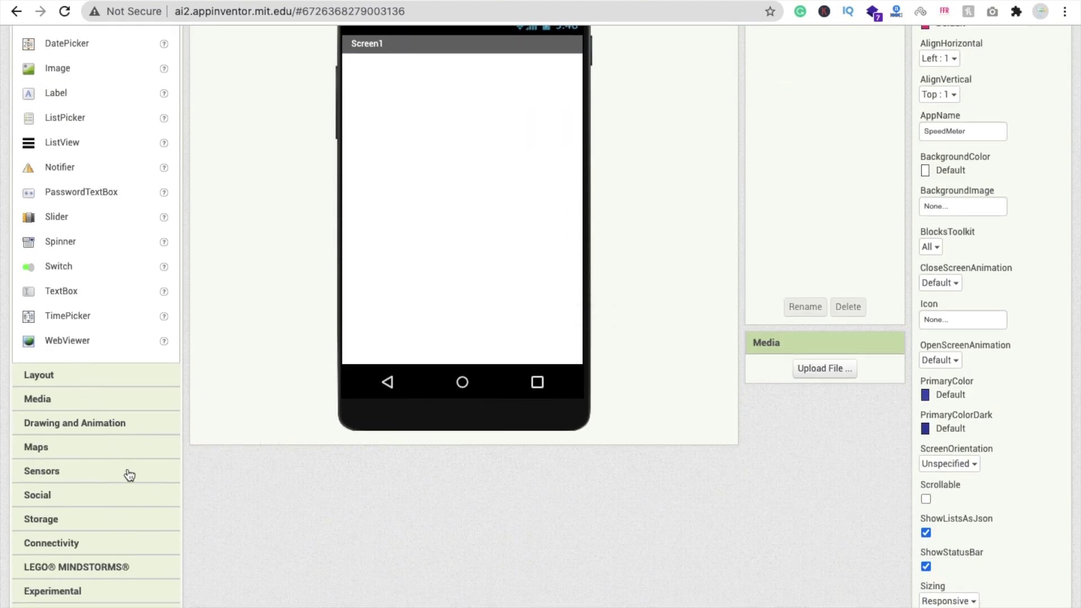
# - Add a LocationSensor and set Screen1's BackgroundColor to a custom dark teal-green
pyautogui.click(111, 471)
pyautogui.scroll(-2, 257, 429)
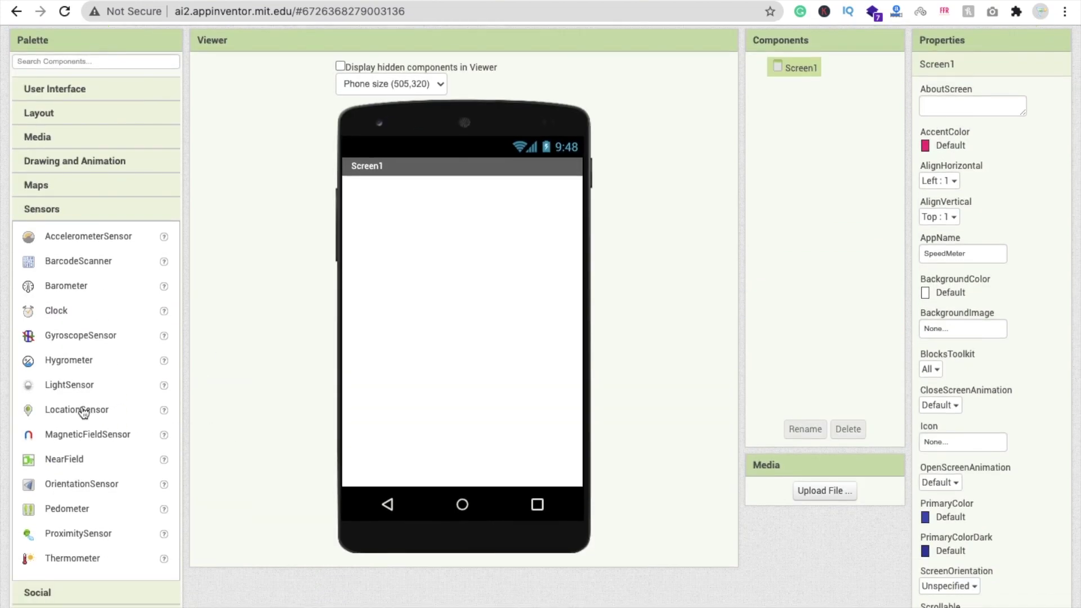
pyautogui.moveTo(85, 411); pyautogui.dragTo(456, 338)
pyautogui.scroll(2, 277, 299)
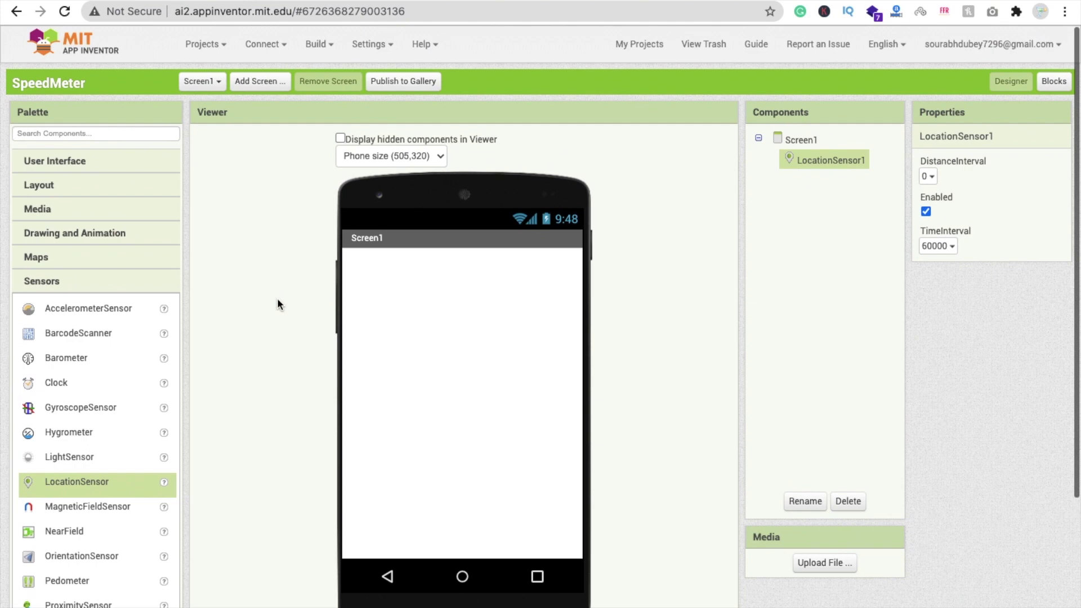
pyautogui.click(793, 141)
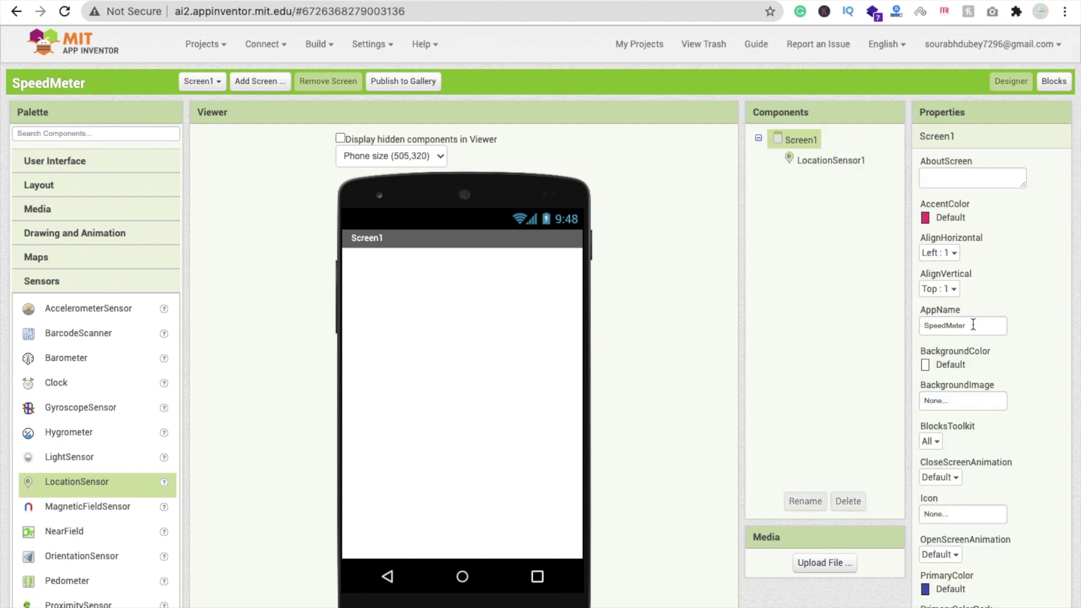
pyautogui.click(945, 366)
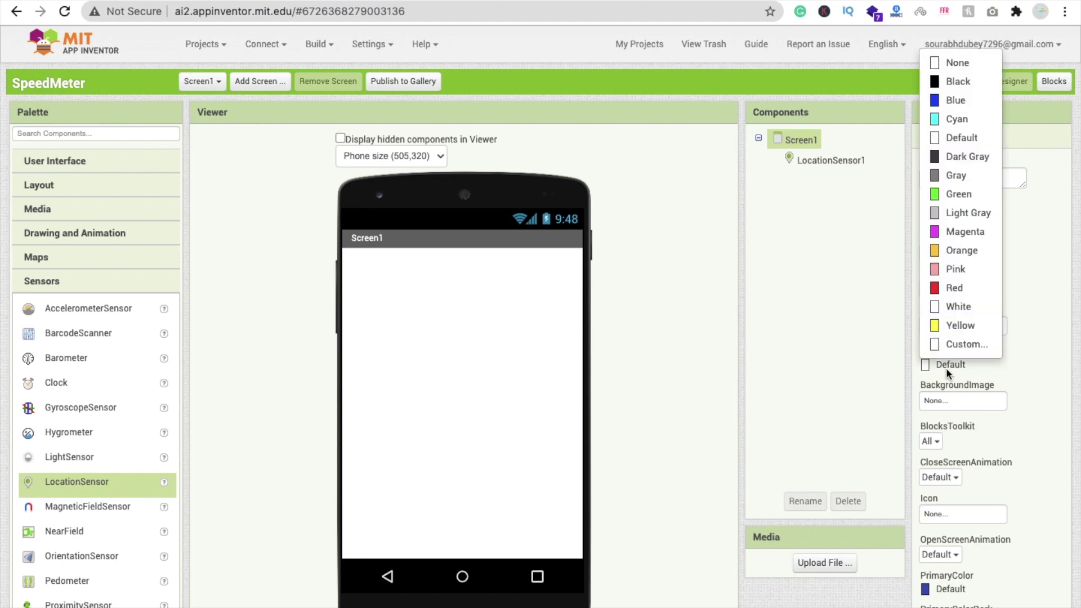
pyautogui.click(964, 344)
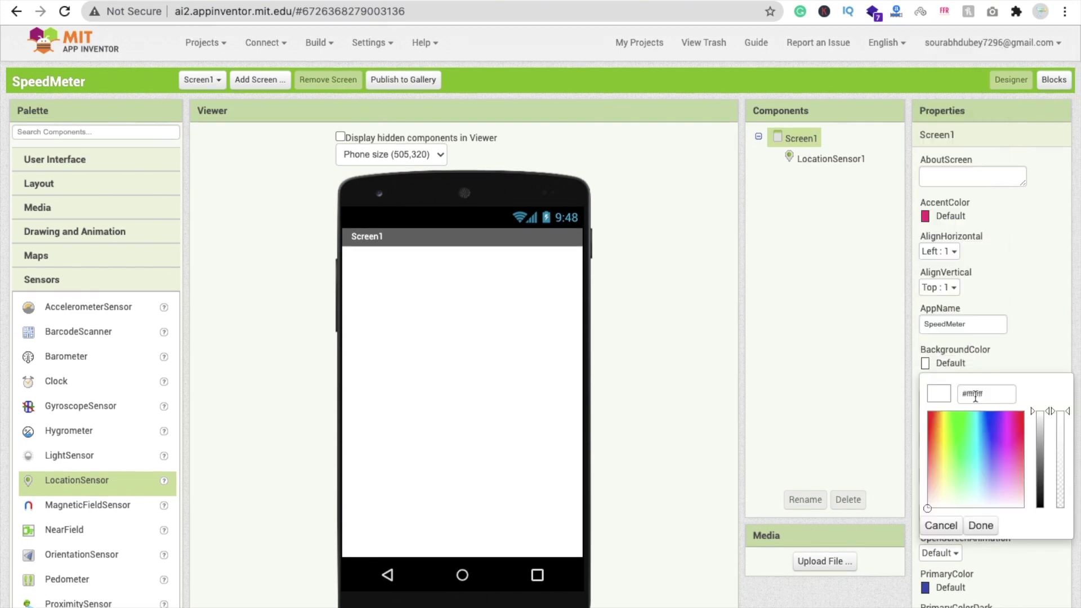
pyautogui.moveTo(985, 437); pyautogui.dragTo(980, 480)
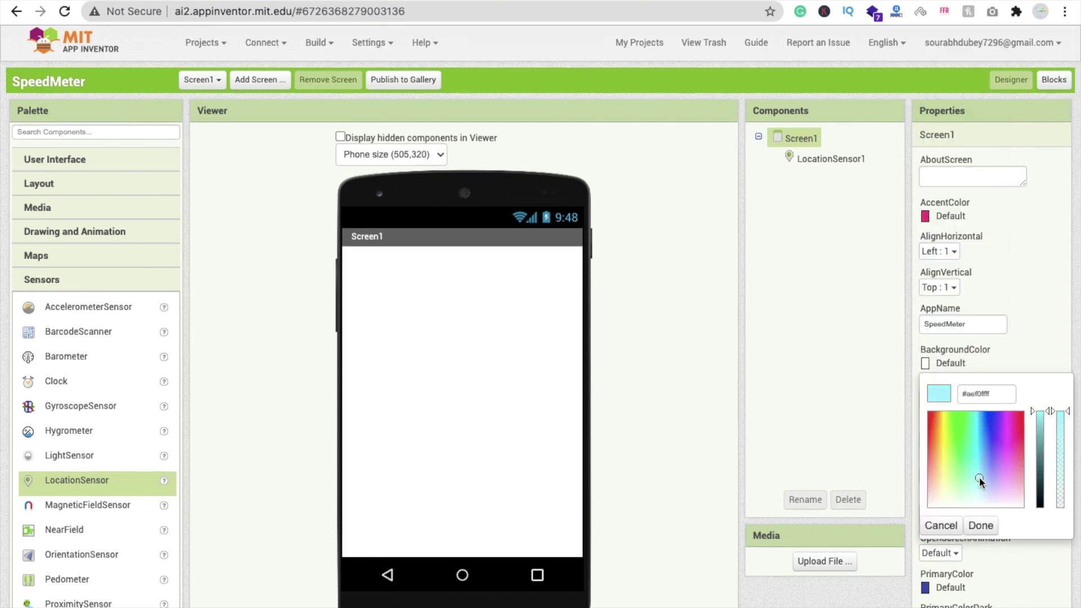
pyautogui.moveTo(1039, 442); pyautogui.dragTo(1040, 457)
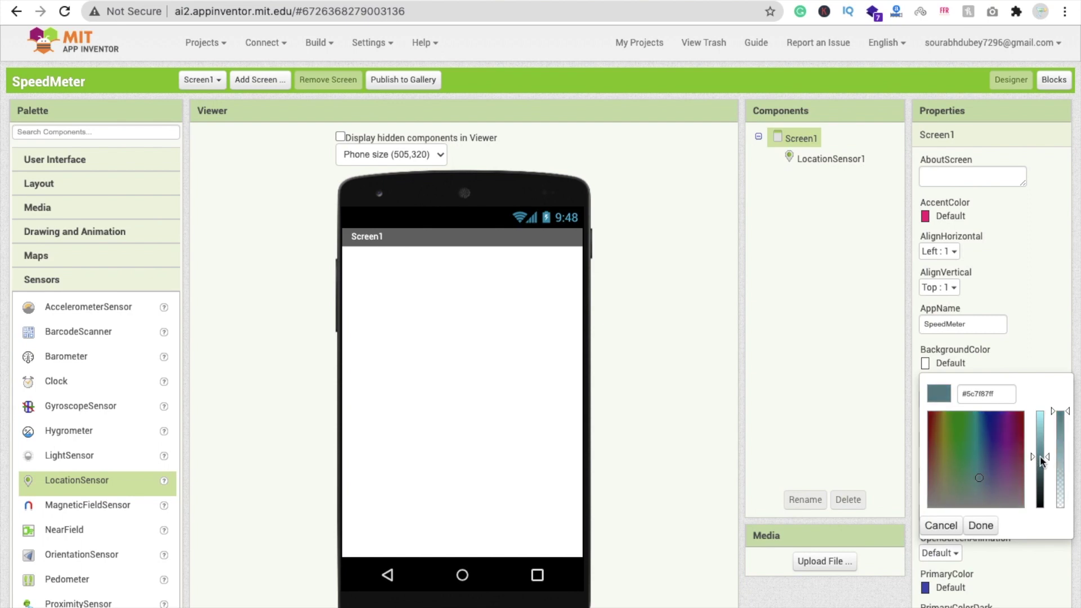
pyautogui.click(971, 470)
pyautogui.click(980, 526)
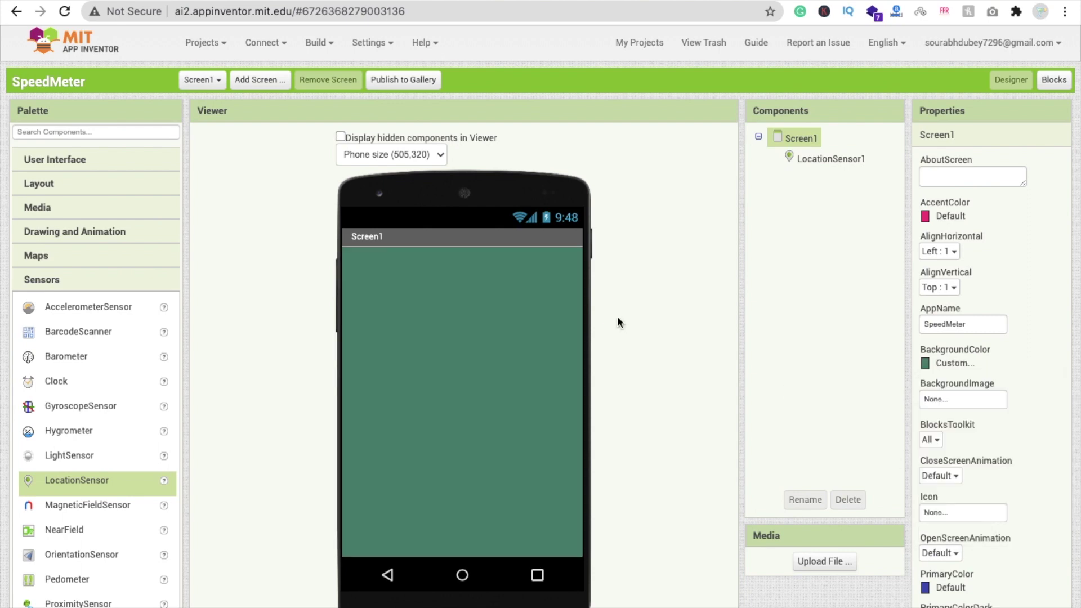
# - Add two labels, one below the other, to Screen1
pyautogui.click(44, 160)
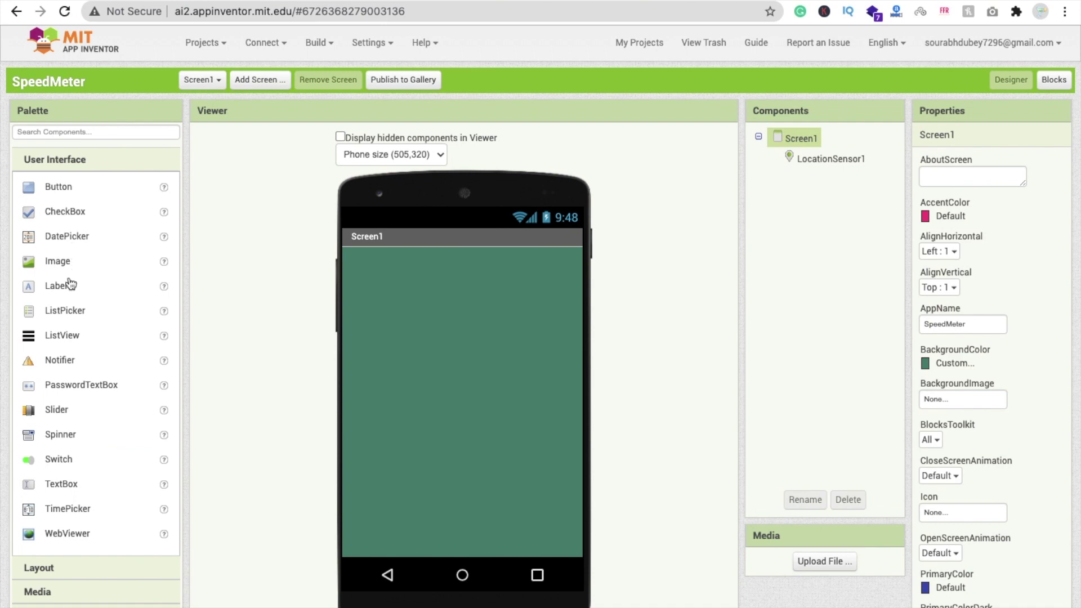
pyautogui.moveTo(70, 285); pyautogui.dragTo(406, 380)
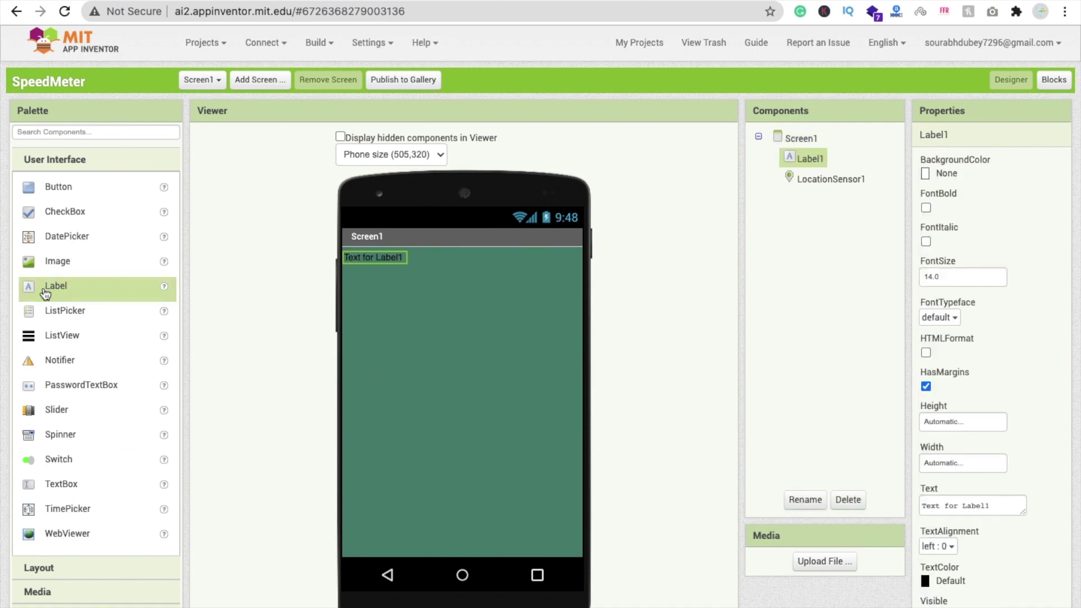
pyautogui.moveTo(44, 292); pyautogui.dragTo(422, 274)
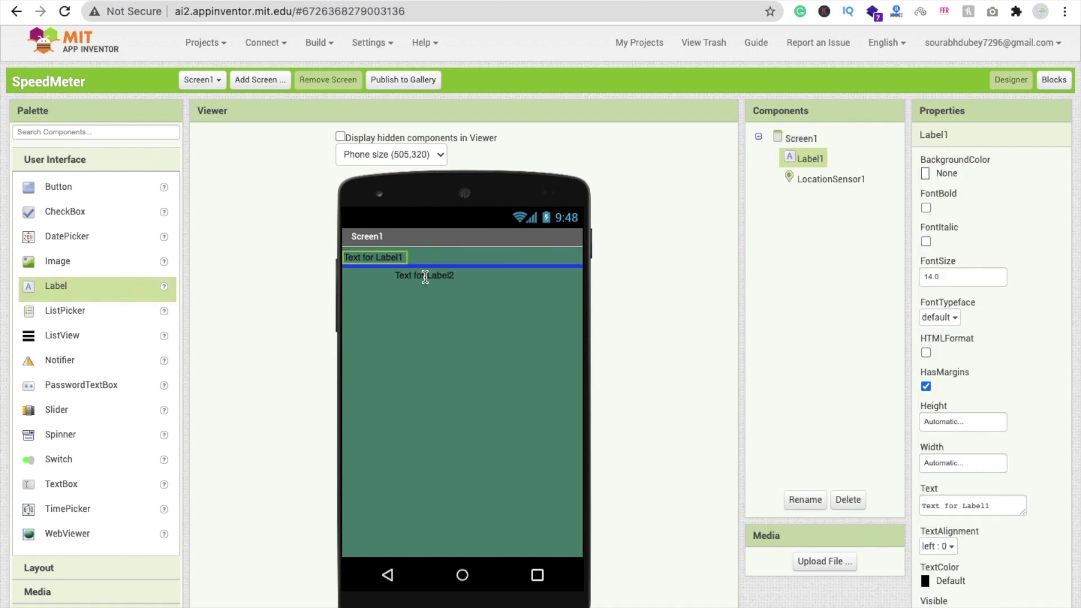
# - Set Label1's text to 0 and Label2's text to Speed
pyautogui.click(813, 157)
pyautogui.click(957, 277)
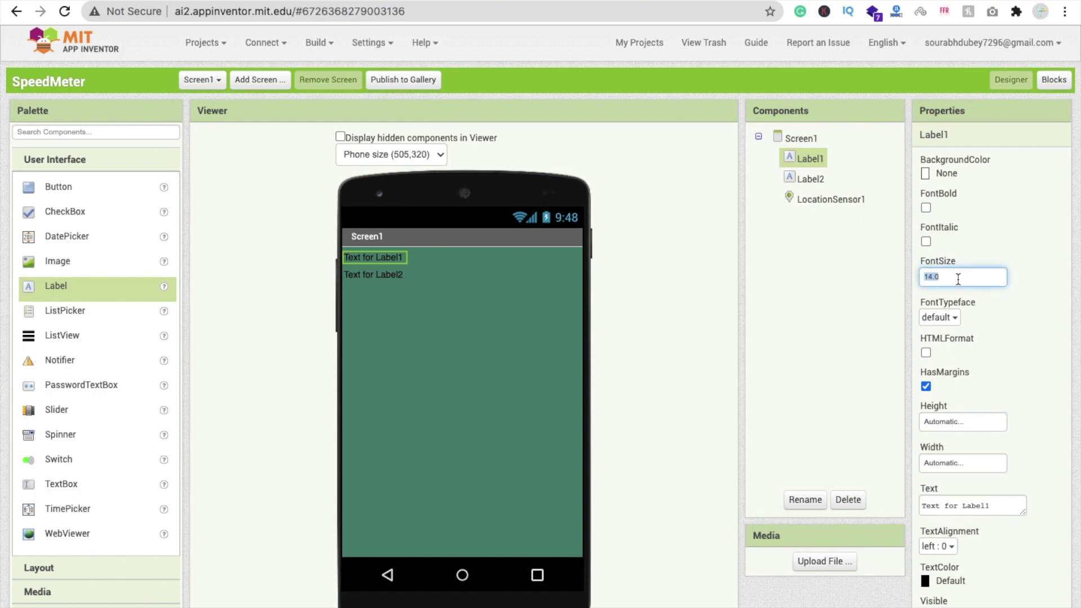
pyautogui.write('50')
pyautogui.click(985, 505)
pyautogui.hotkey('ctrl', 'a')
pyautogui.write('0')
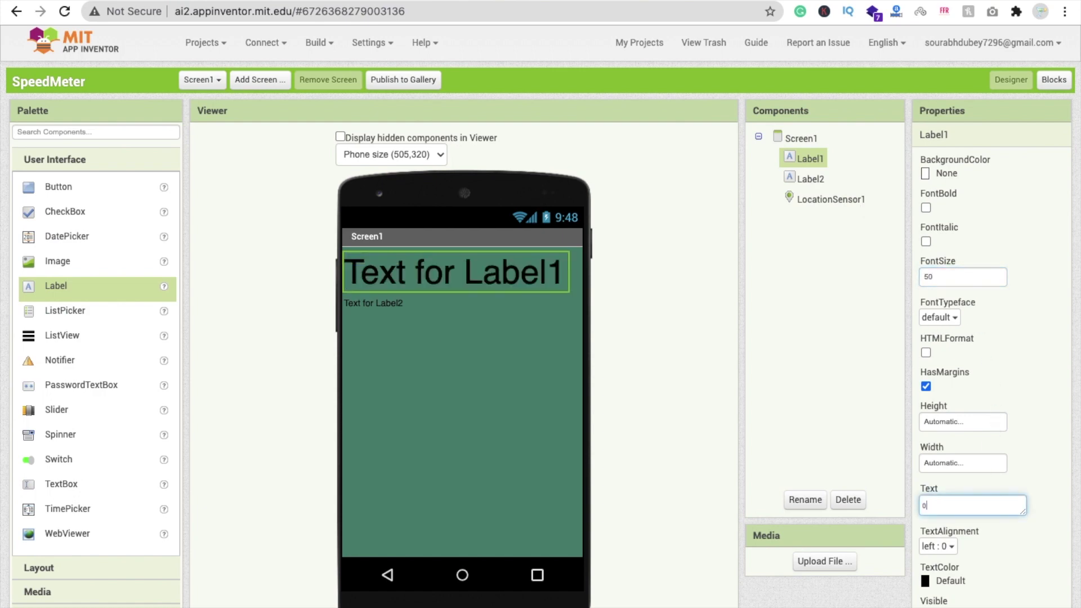
pyautogui.press('Return')
pyautogui.click(813, 182)
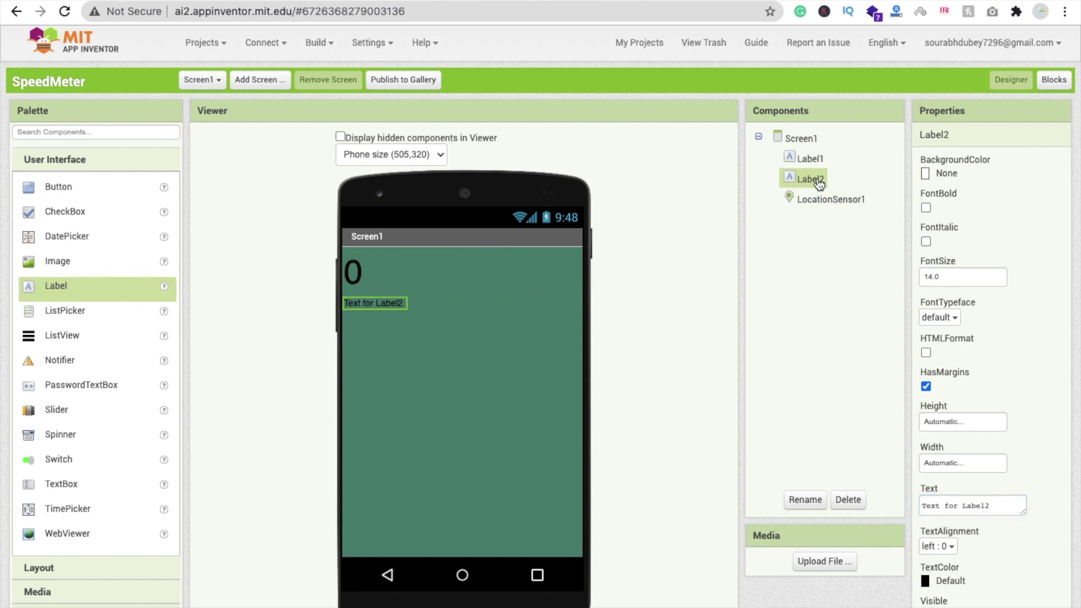
pyautogui.click(951, 499)
pyautogui.write('s')
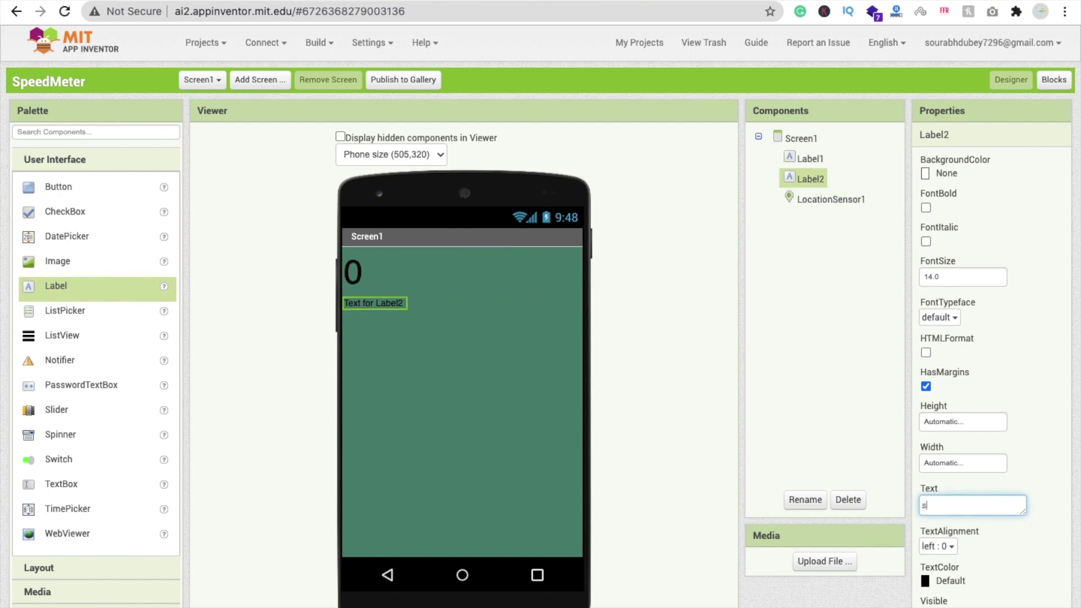
pyautogui.write('peed')
pyautogui.press('Return')
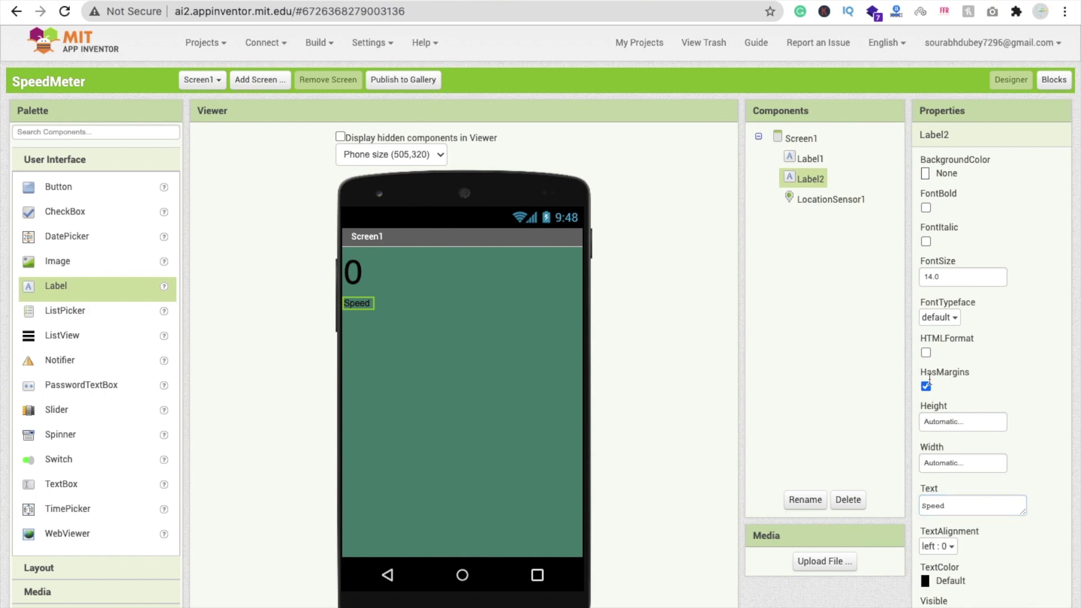
# - Give Speed font size 30 and orange text, and make the 0 white
pyautogui.doubleClick(943, 273)
pyautogui.write('30')
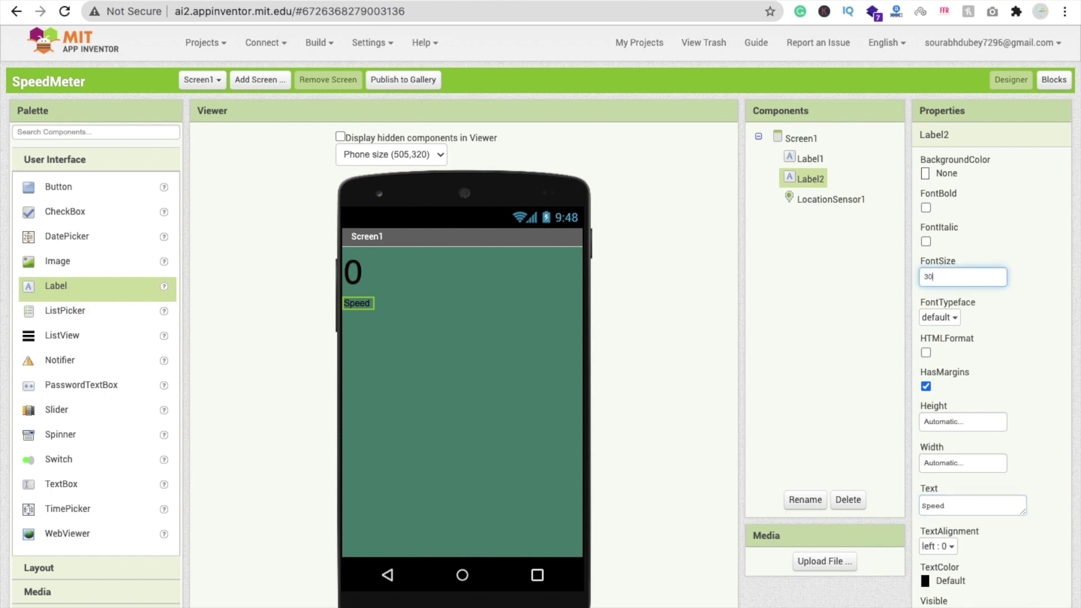
pyautogui.press('Return')
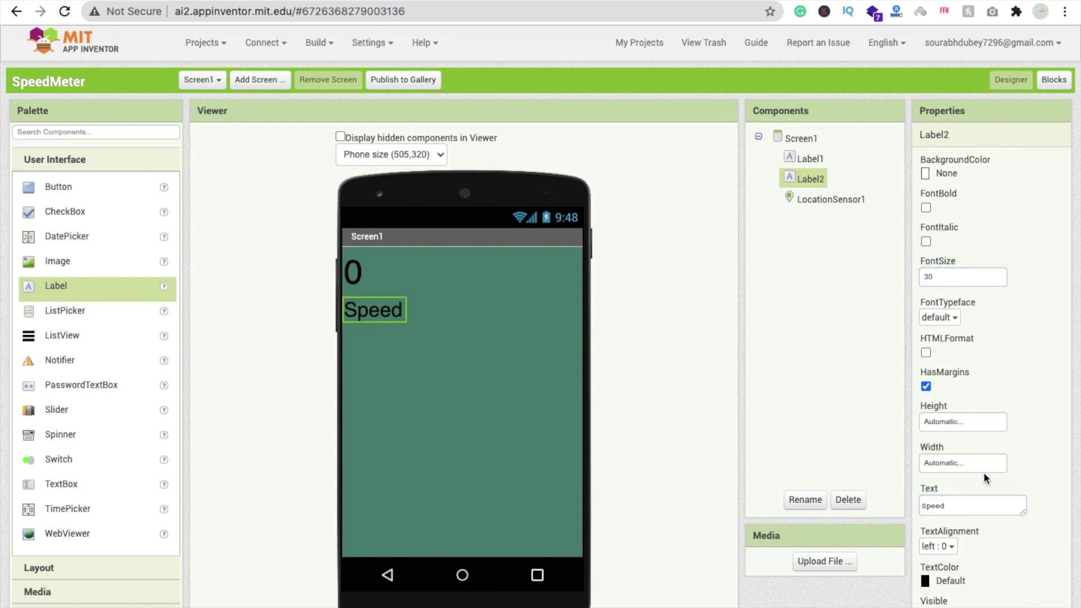
pyautogui.click(951, 580)
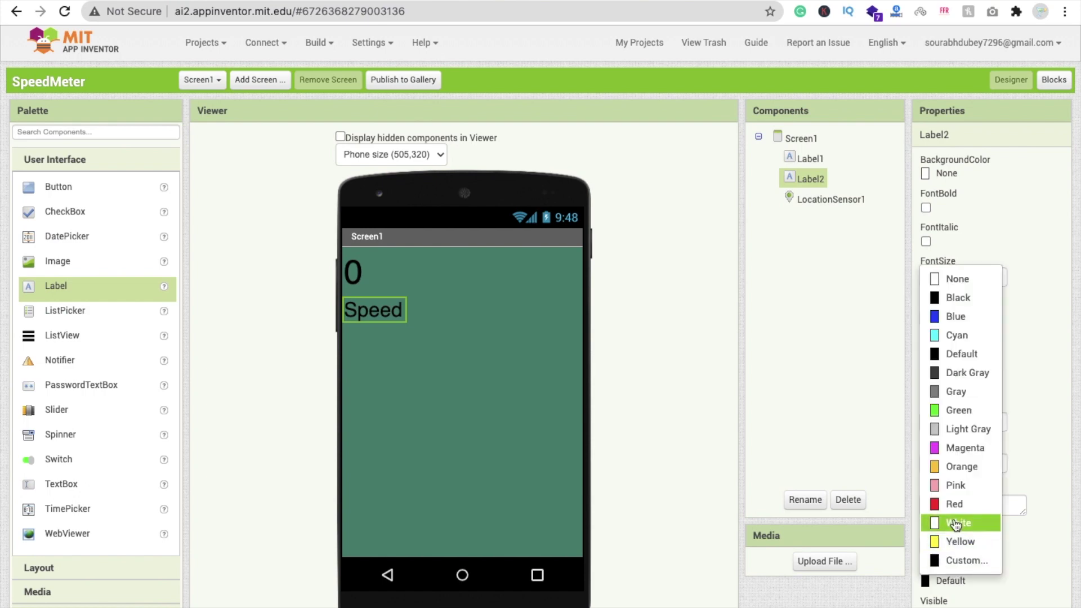
pyautogui.click(954, 467)
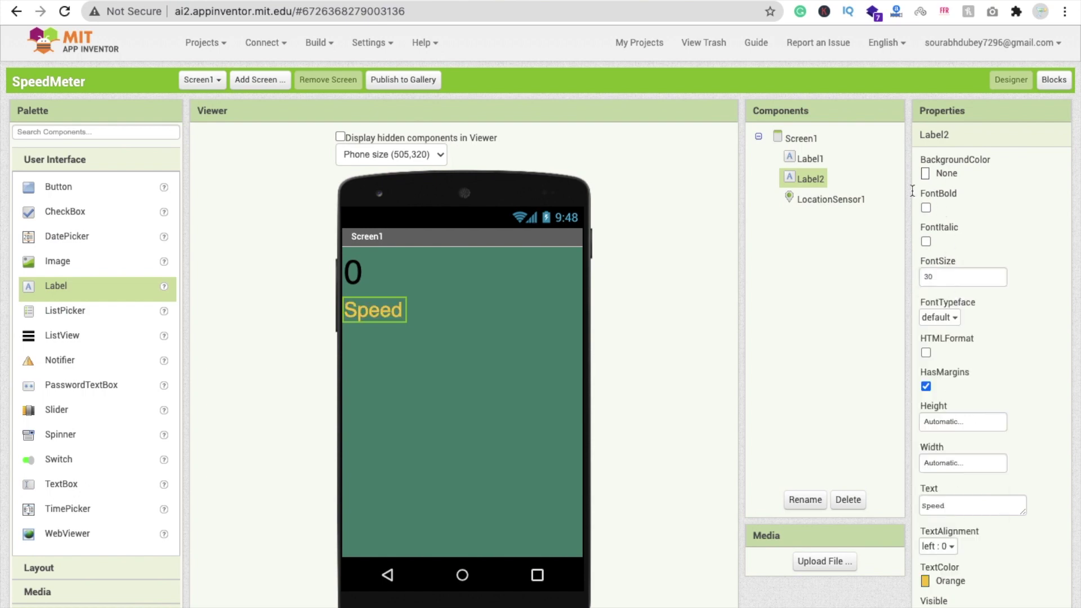
pyautogui.click(816, 160)
pyautogui.click(951, 581)
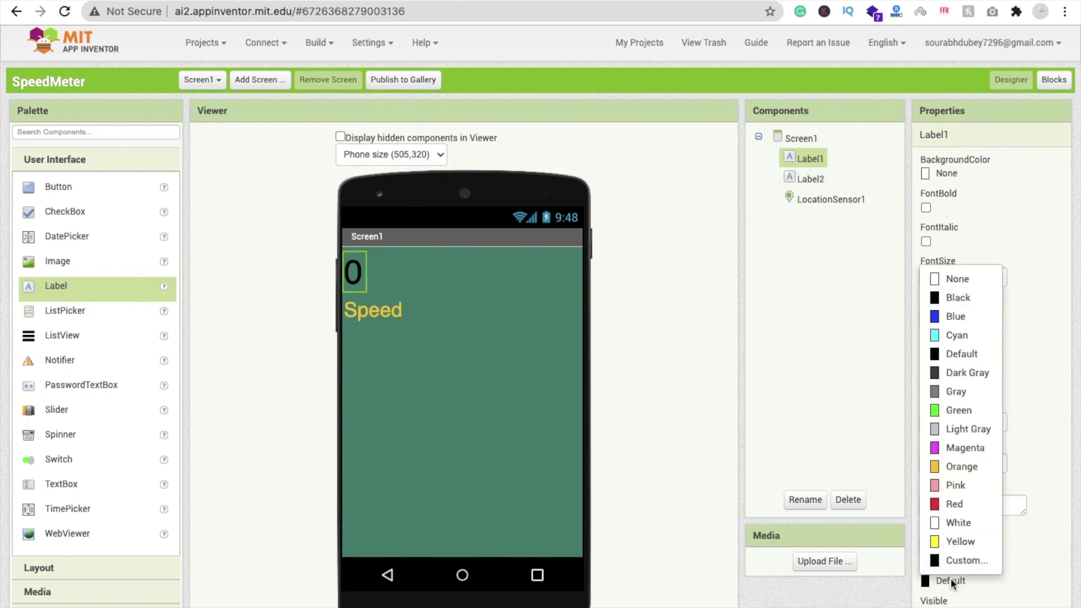
pyautogui.click(963, 523)
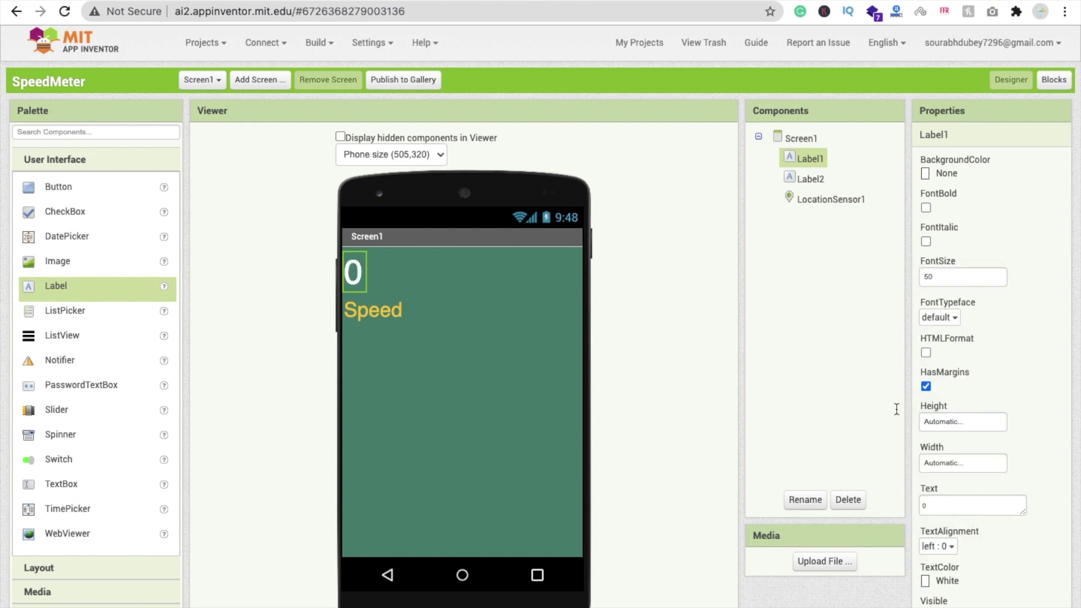
# - Set Screen1's AlignHorizontal and AlignVertical to Center, then go to Blocks
pyautogui.click(801, 139)
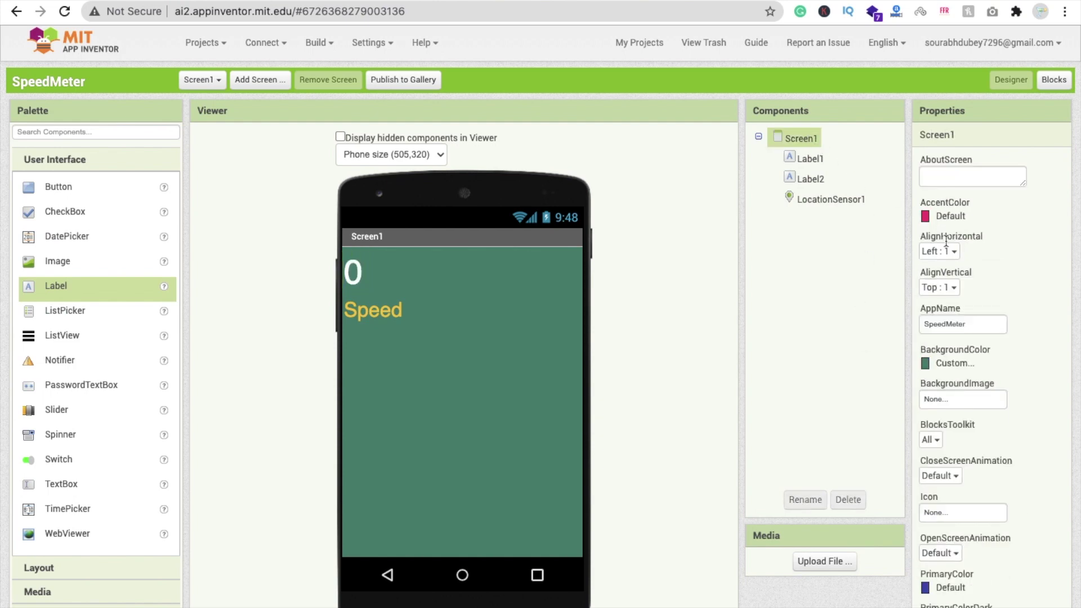
pyautogui.click(945, 251)
pyautogui.click(941, 263)
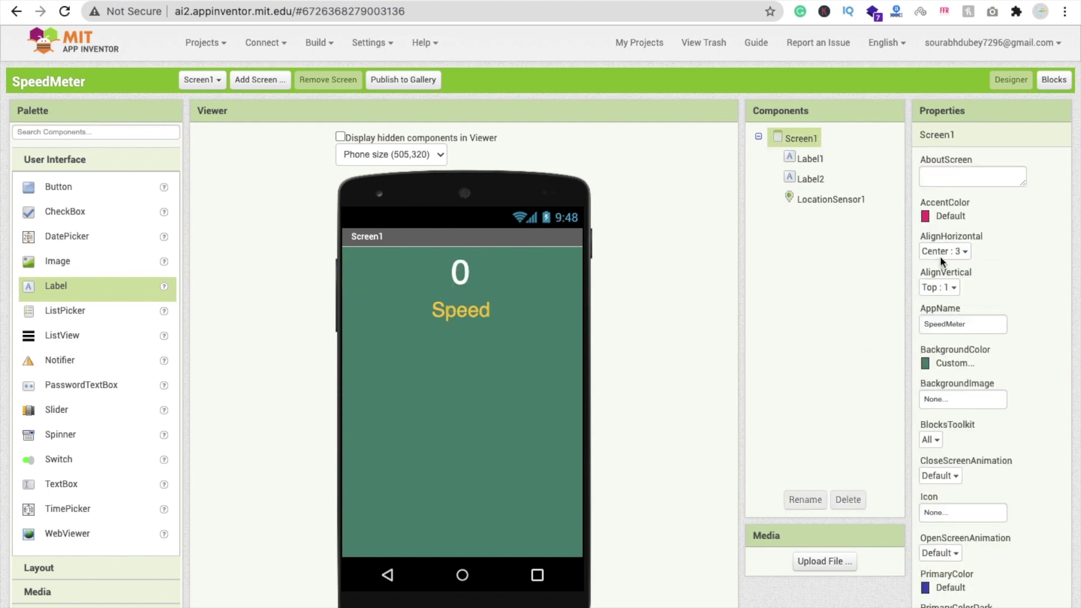
pyautogui.click(939, 287)
pyautogui.click(952, 332)
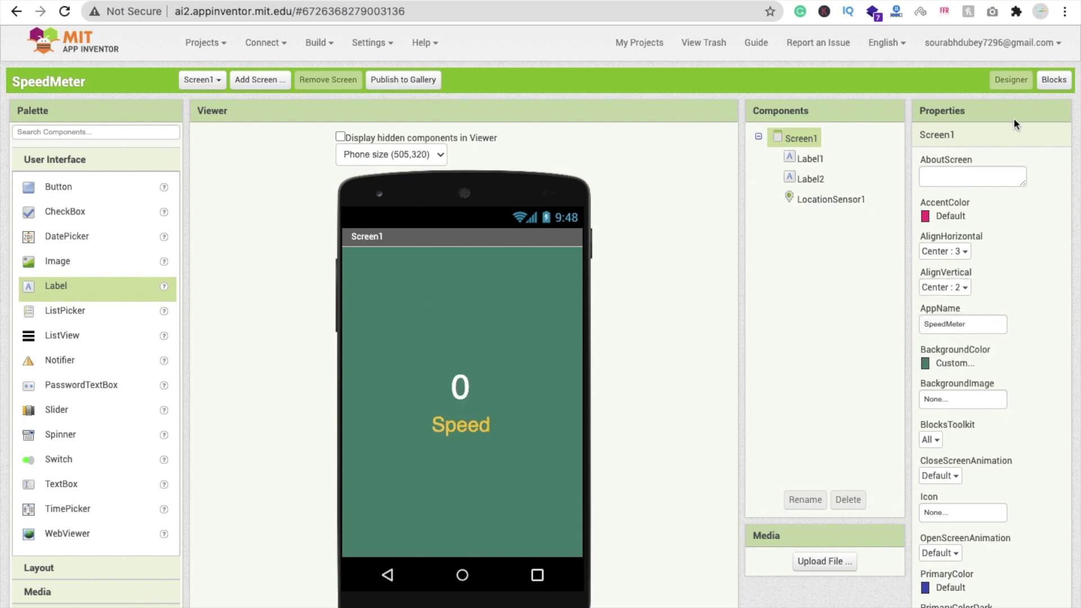
pyautogui.click(1046, 80)
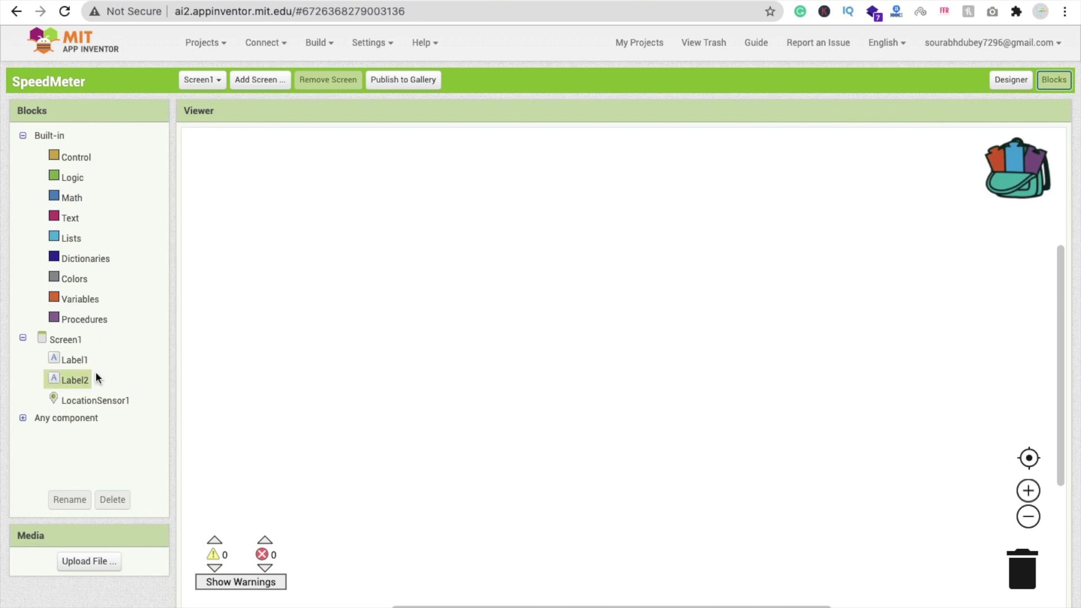
# - Add Screen1.Initialize that sets LocationSensor1.Enabled to true
pyautogui.click(74, 343)
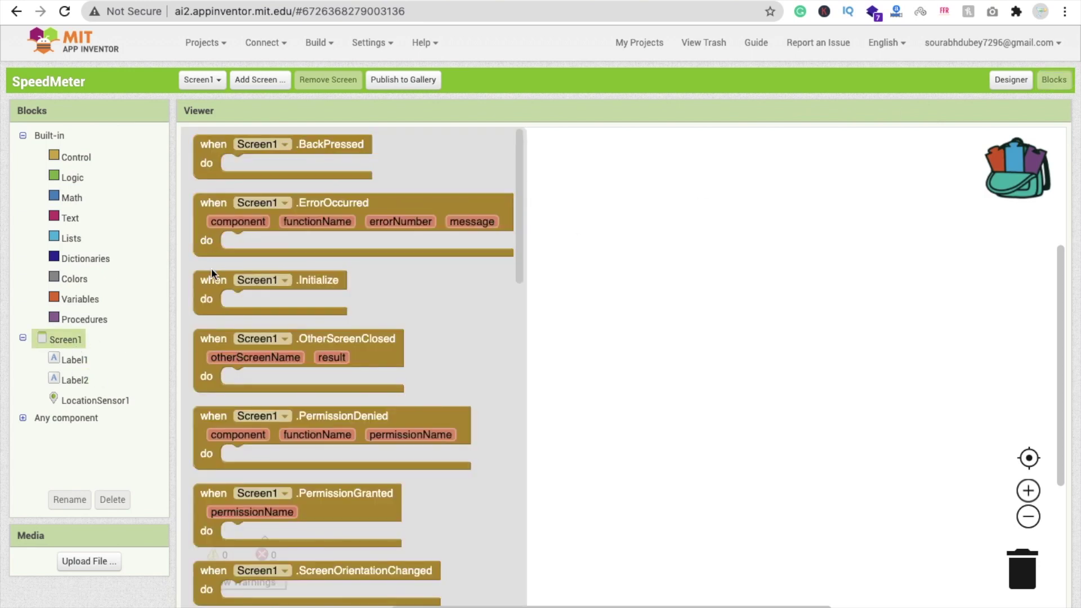
pyautogui.moveTo(256, 259); pyautogui.dragTo(326, 230)
pyautogui.click(113, 400)
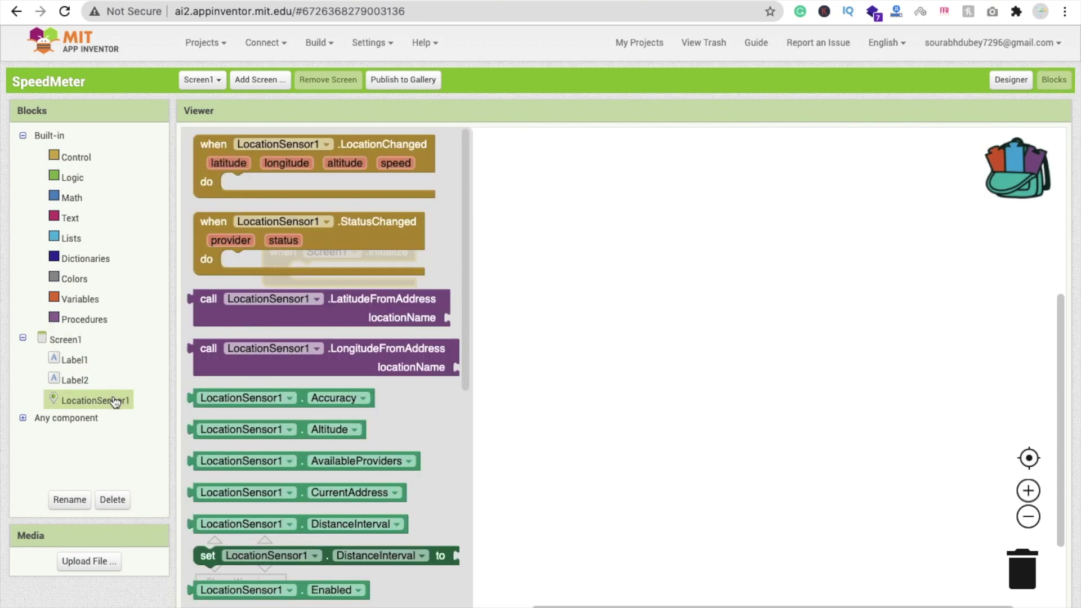
pyautogui.scroll(-3, 338, 466)
pyautogui.scroll(-2, 253, 422)
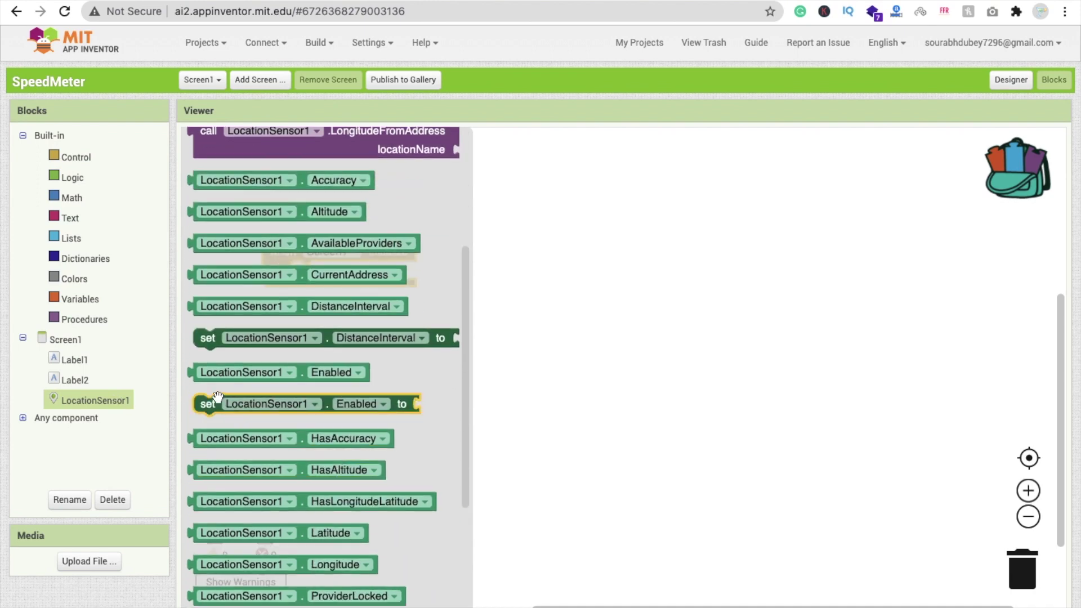
pyautogui.moveTo(197, 399); pyautogui.dragTo(400, 287)
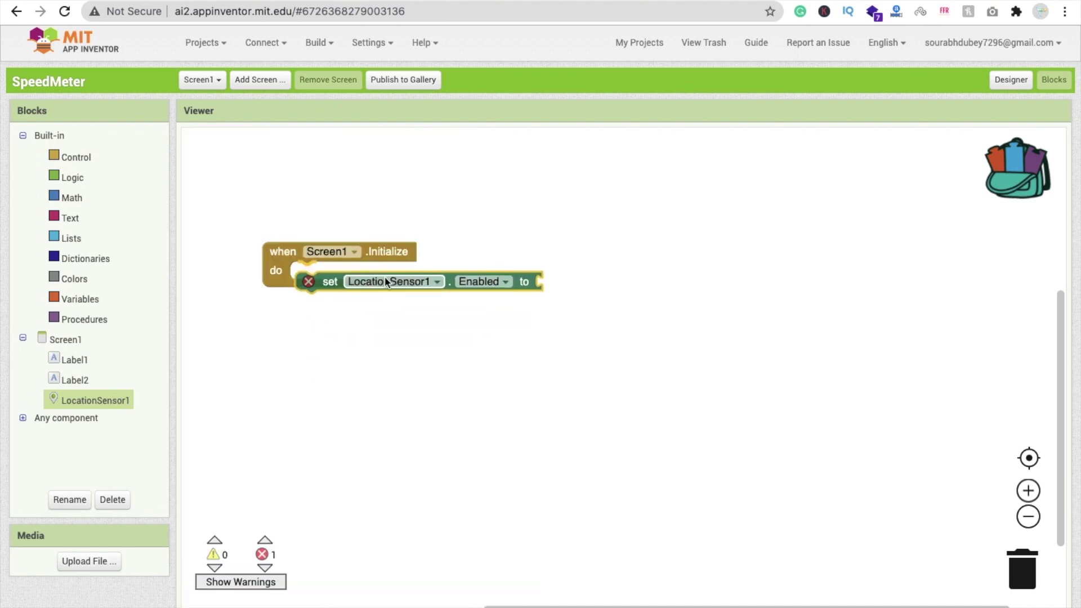
pyautogui.write('true')
pyautogui.press('Return')
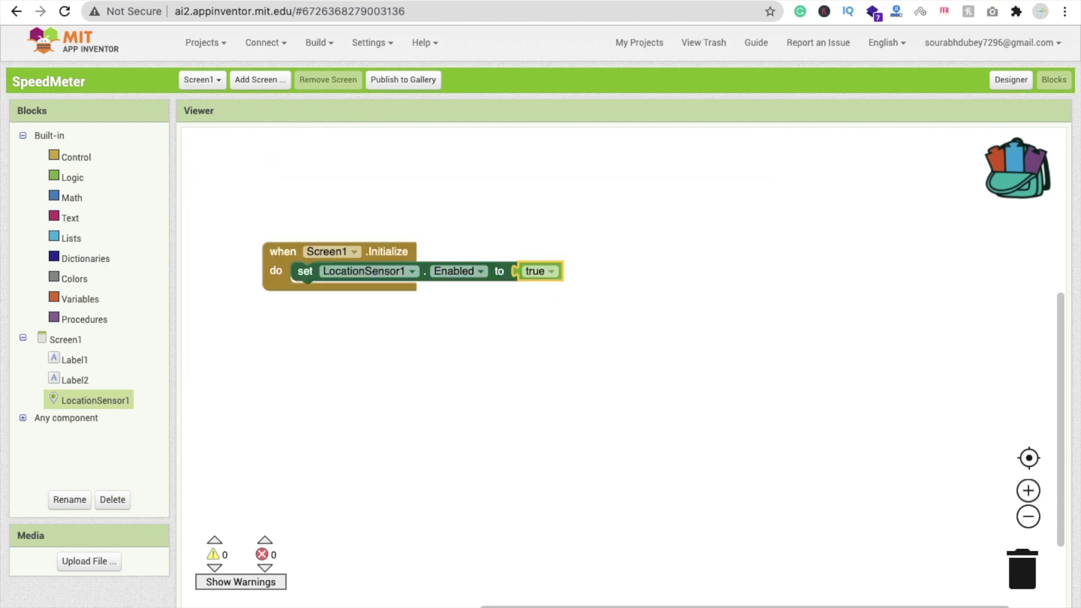
# - Add LocationSensor1.LocationChanged setting Label1.Text to speed, then return to Designer
pyautogui.click(127, 403)
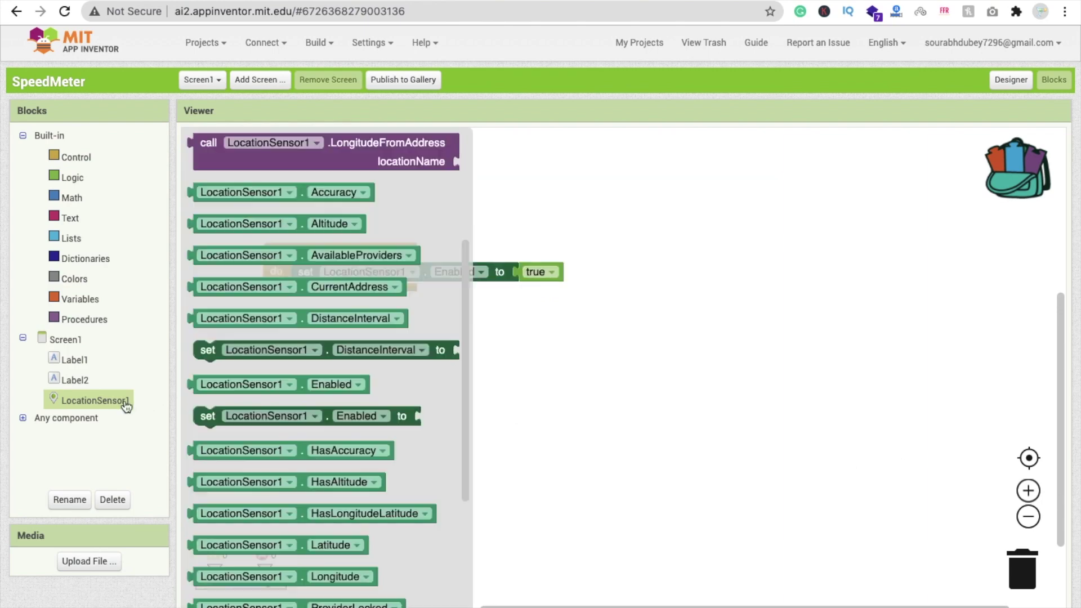
pyautogui.scroll(5, 284, 193)
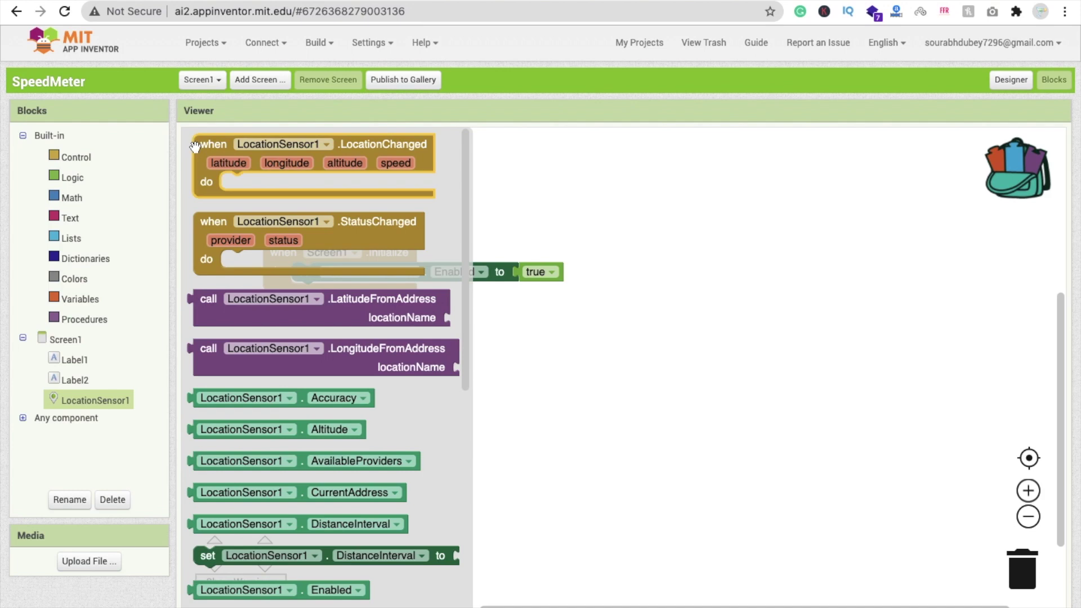
pyautogui.moveTo(282, 194); pyautogui.dragTo(277, 338)
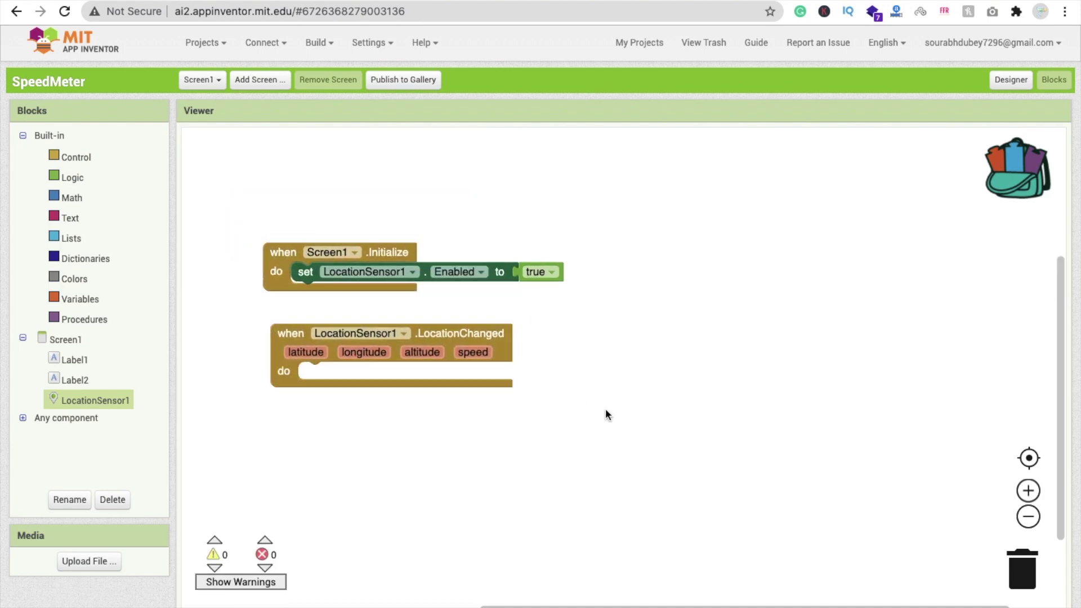
pyautogui.click(269, 479)
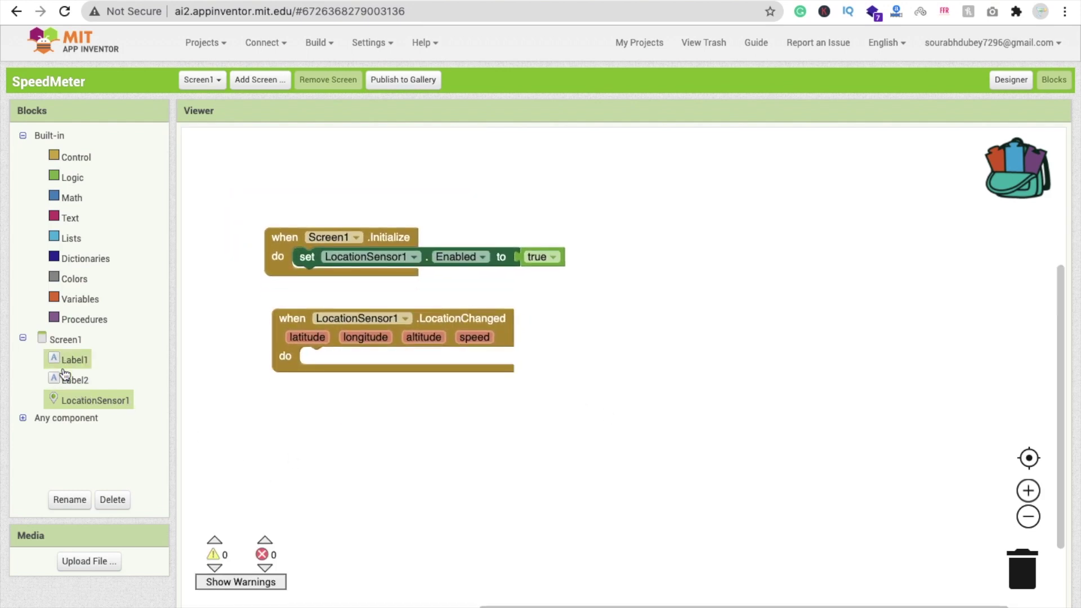
pyautogui.click(83, 360)
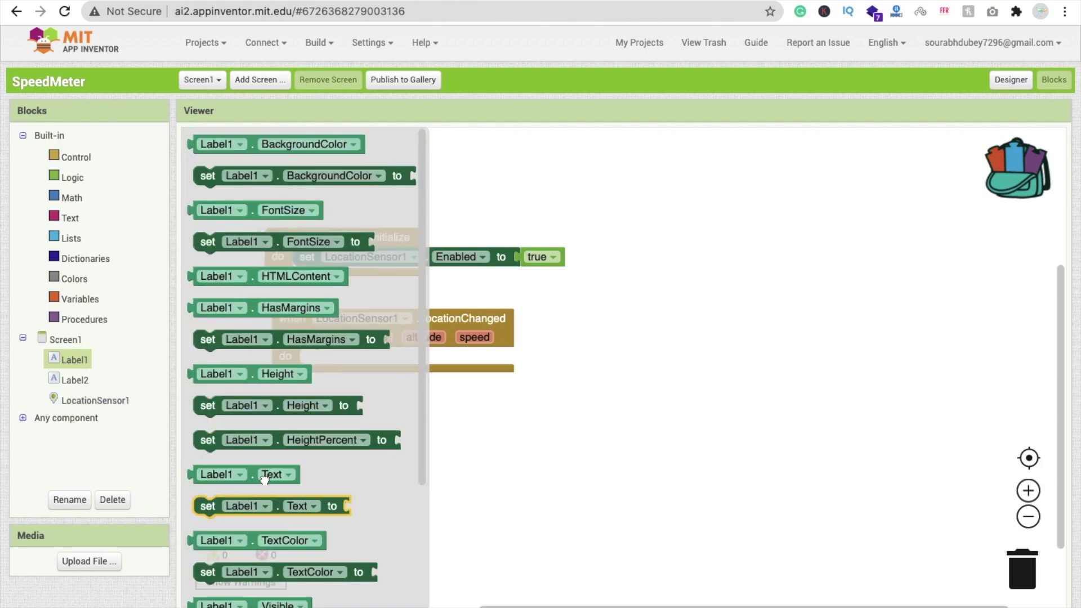
pyautogui.moveTo(270, 500); pyautogui.dragTo(314, 367)
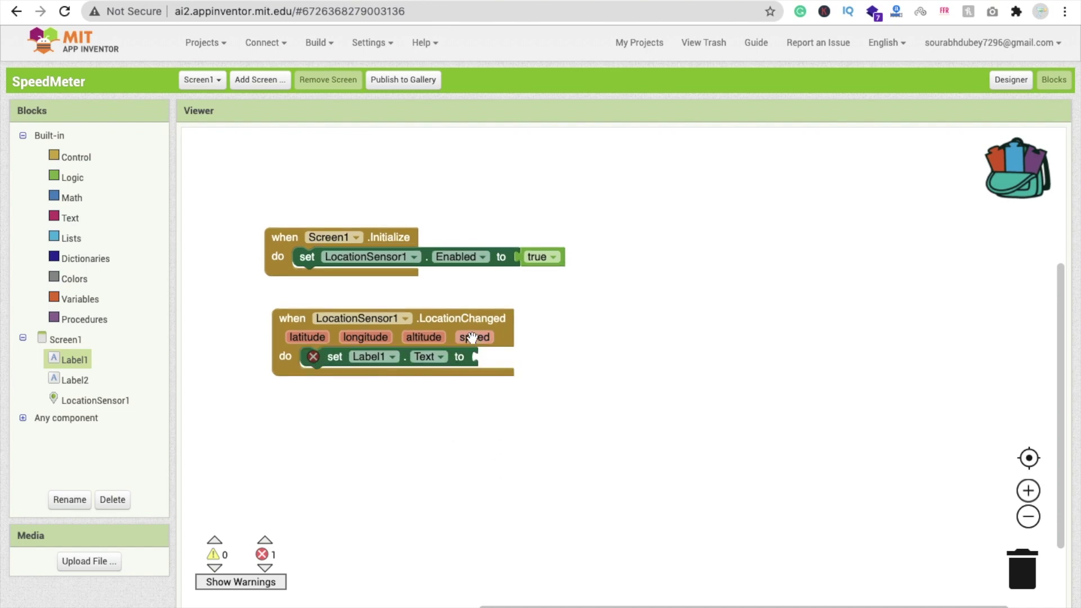
pyautogui.moveTo(507, 363)
pyautogui.mouseDown()
pyautogui.moveTo(560, 365)
pyautogui.moveTo(519, 363)
pyautogui.mouseUp()
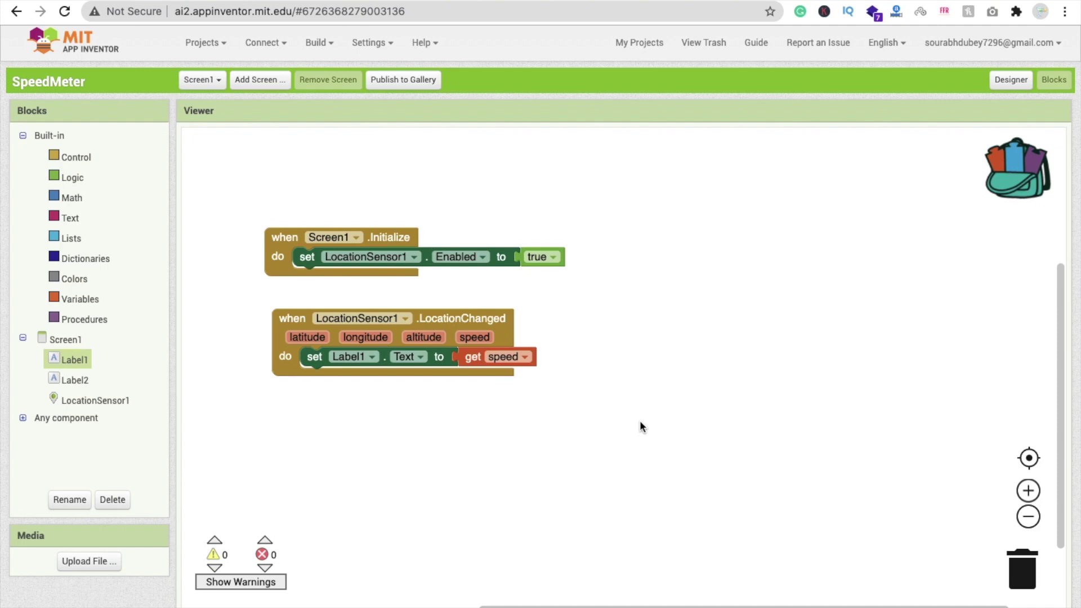
pyautogui.click(1007, 82)
# - Select the 0 label (Label1) in the Designer preview
pyautogui.click(453, 369)
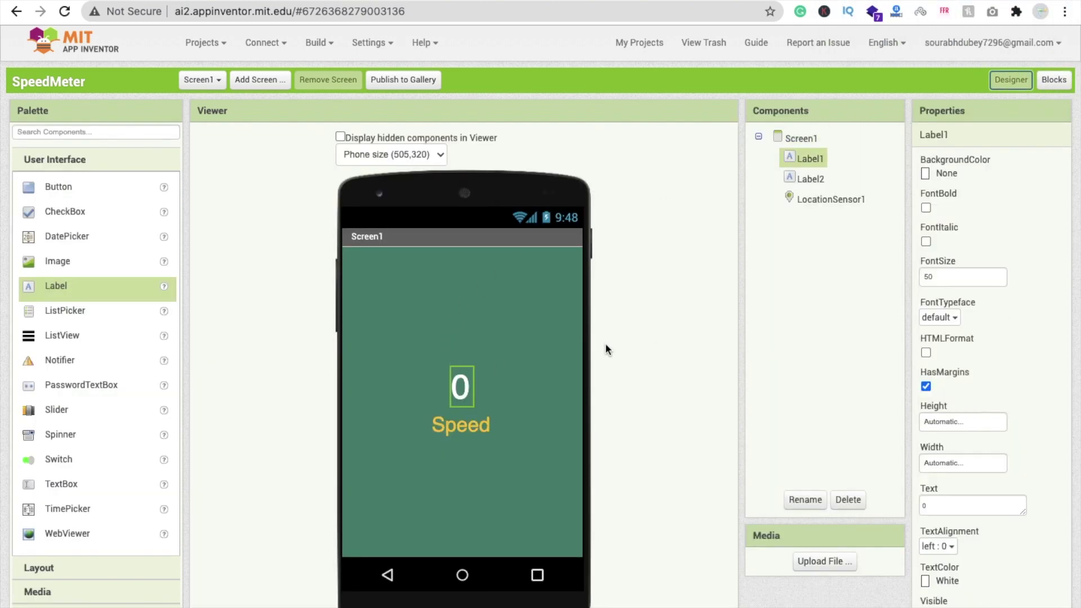